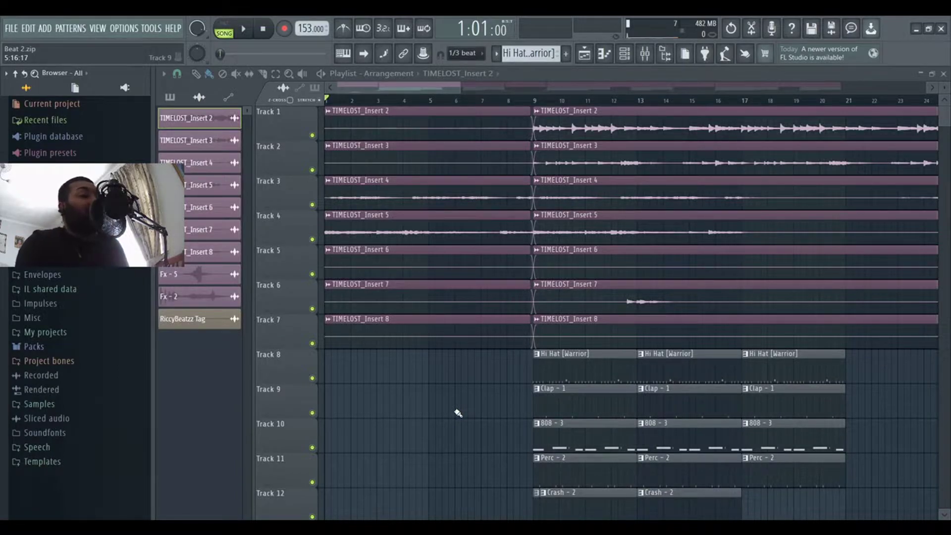
pyautogui.moveTo(462, 87)
pyautogui.mouseDown()
pyautogui.moveTo(636, 87)
pyautogui.moveTo(448, 104)
pyautogui.mouseUp()
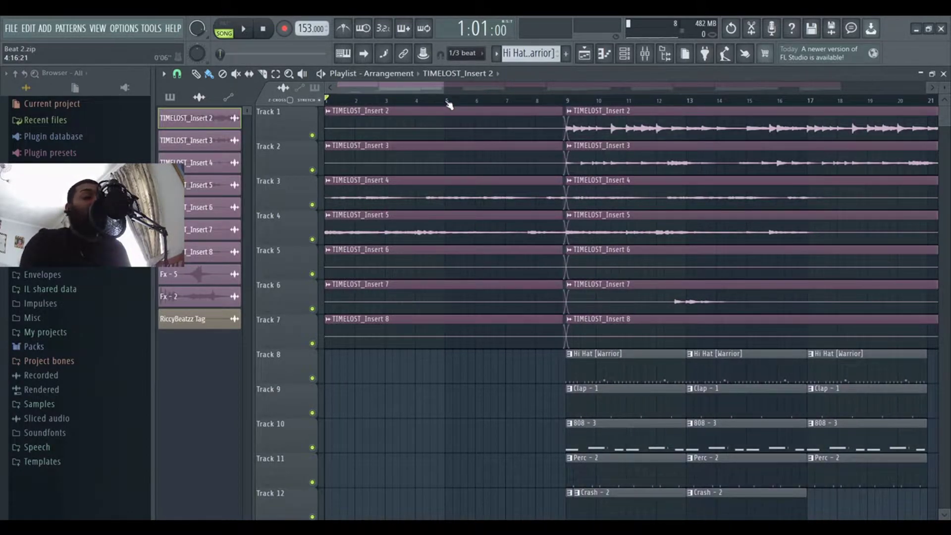
# Start playback of the full arrangement from bar 1
pyautogui.press('space')
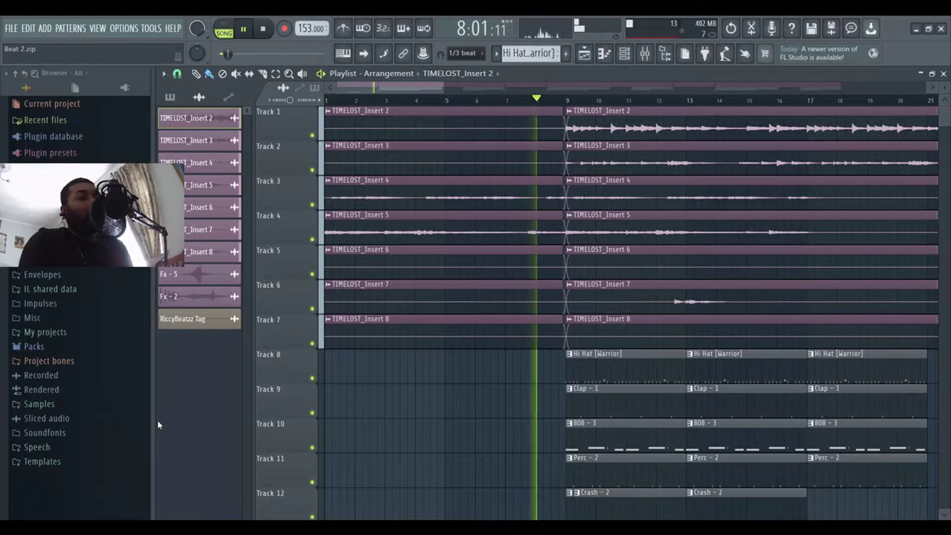
# Stop playback and mute the Hi Hat, Clap, 808, Perc, Crash and tag tracks
pyautogui.press('space')
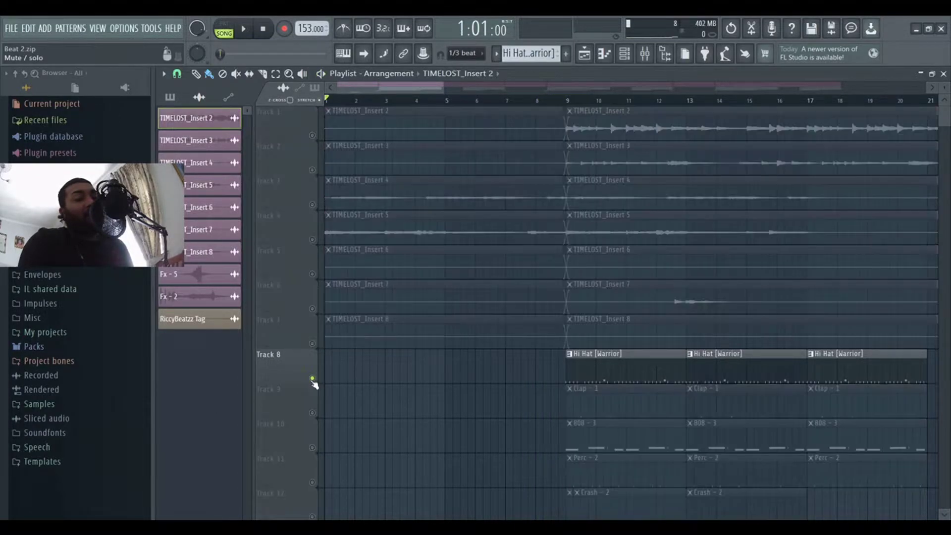
pyautogui.scroll(-2, 315, 384)
pyautogui.scroll(-2, 314, 388)
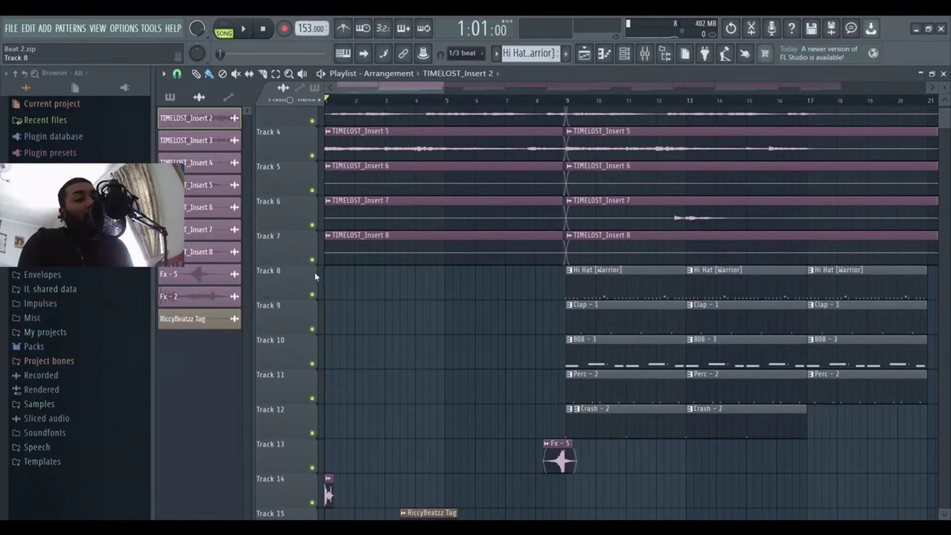
pyautogui.click(312, 295)
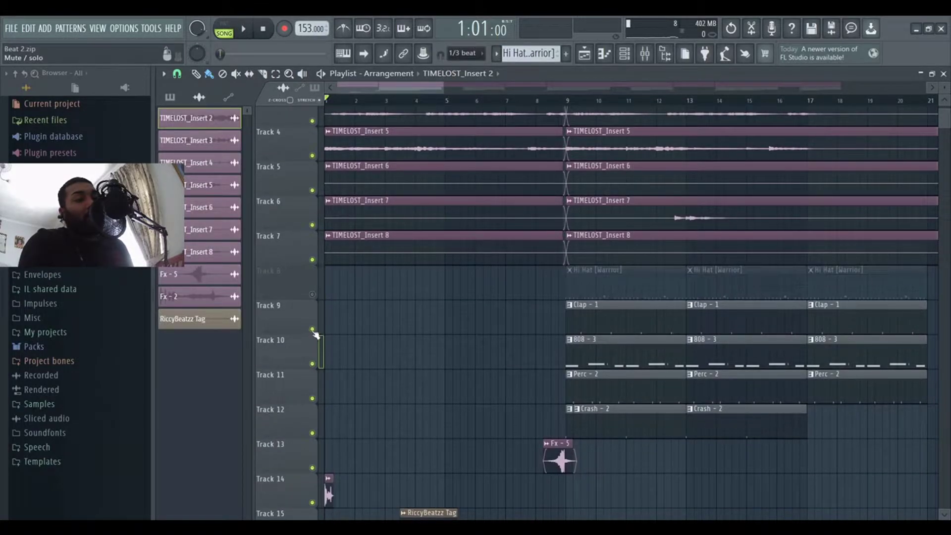
pyautogui.click(313, 331)
pyautogui.click(313, 365)
pyautogui.click(313, 399)
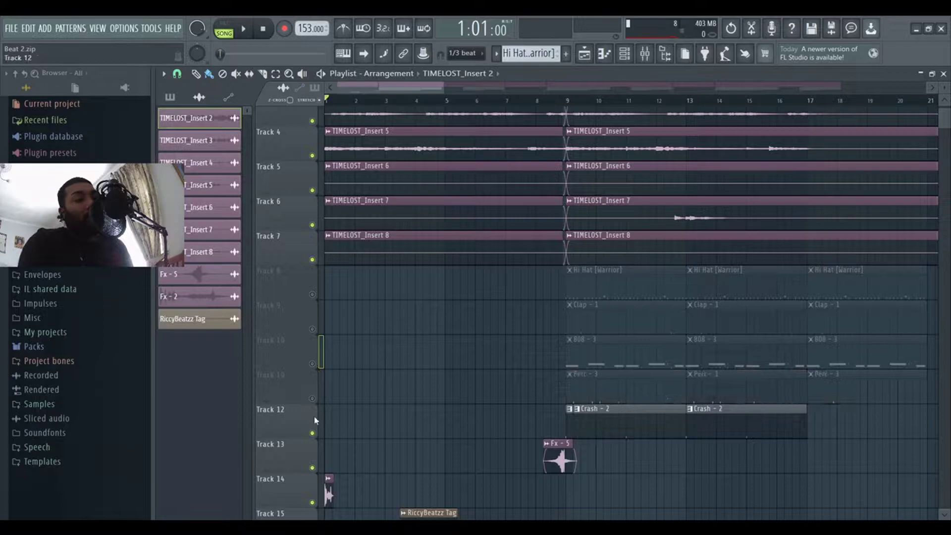
pyautogui.click(313, 434)
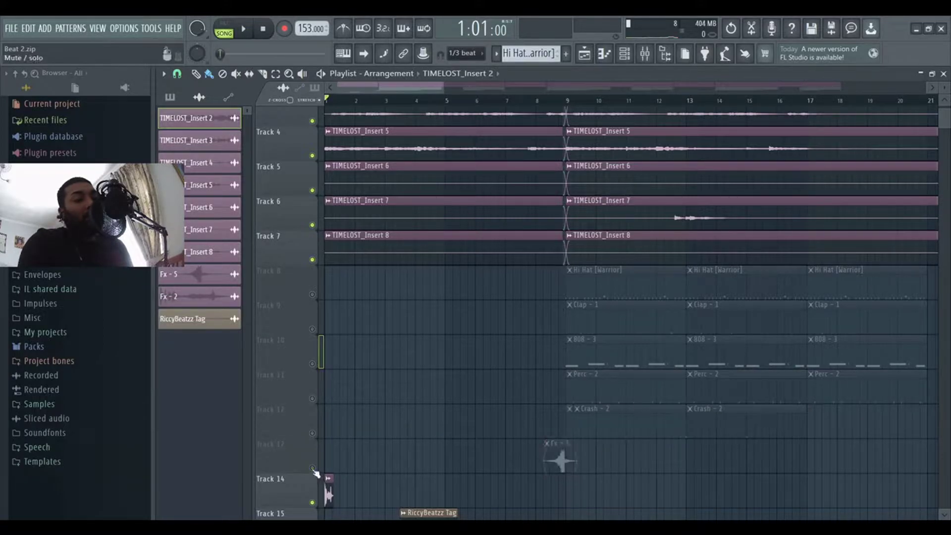
pyautogui.scroll(-4, 401, 450)
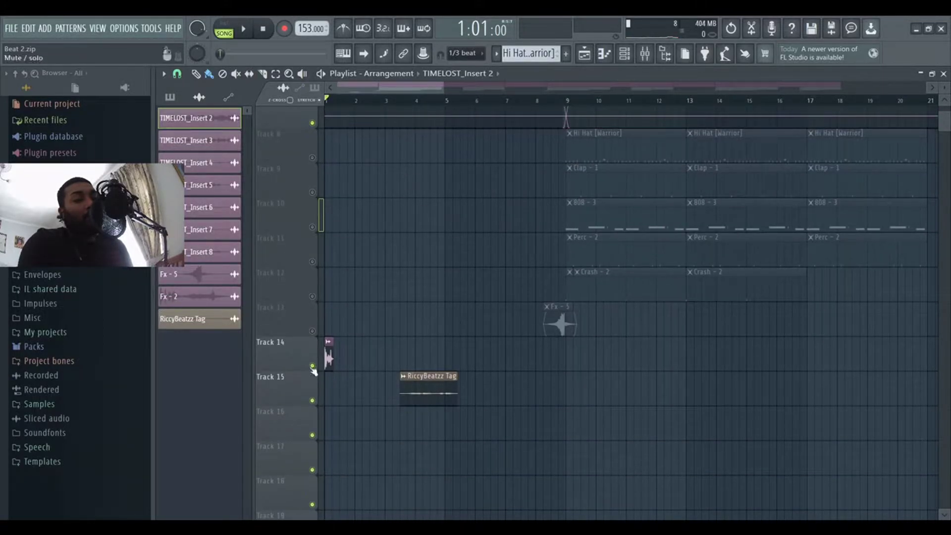
pyautogui.click(312, 399)
pyautogui.scroll(7, 484, 272)
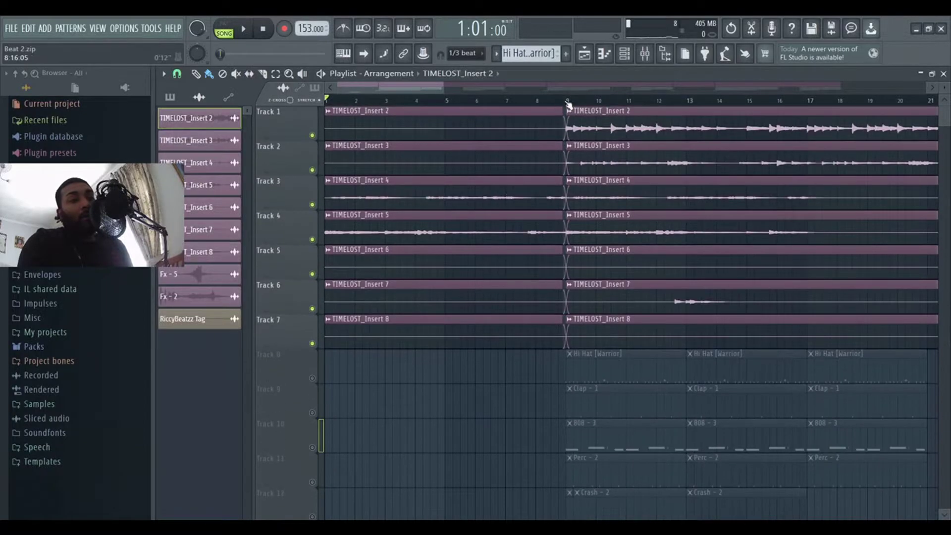
# Play the melody stems alone from bar 9 to about bar 25, then stop
pyautogui.press('space')
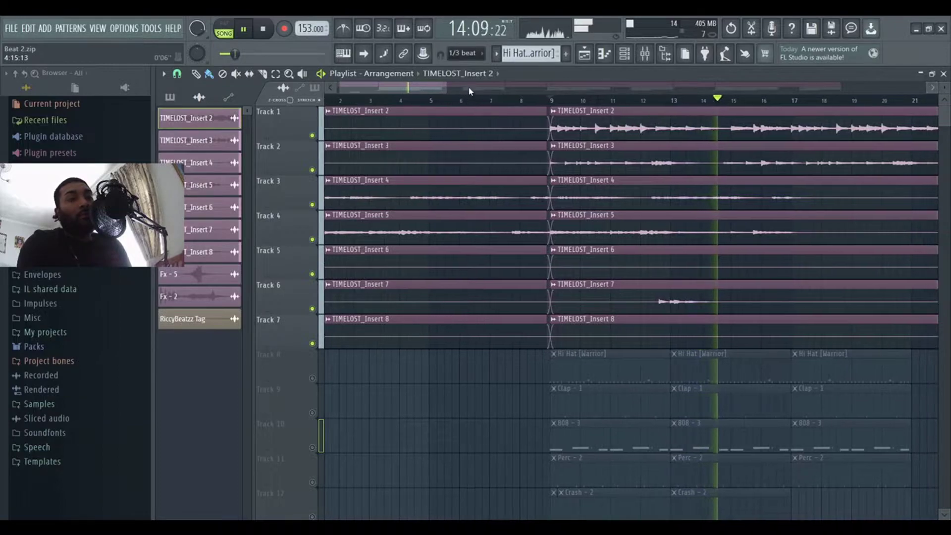
pyautogui.moveTo(445, 87); pyautogui.dragTo(478, 83)
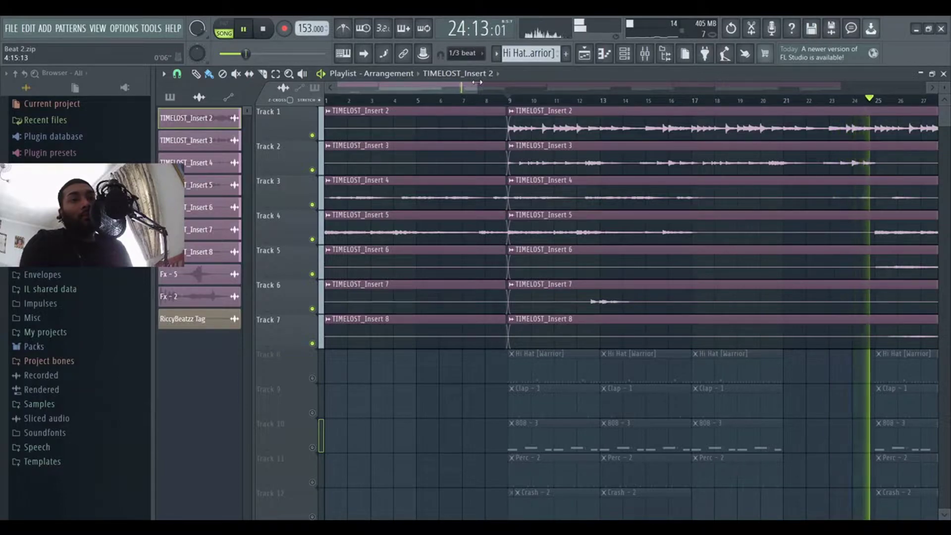
pyautogui.press('space')
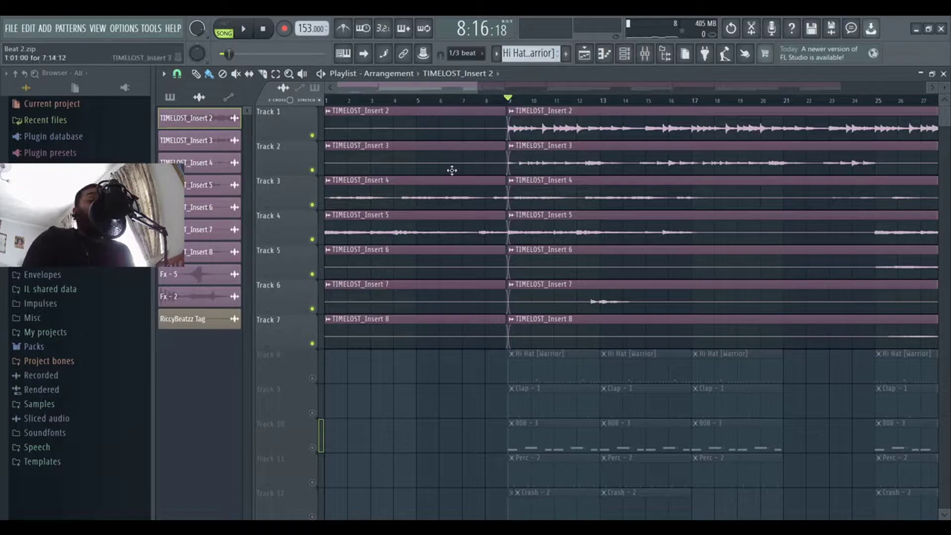
pyautogui.scroll(-2, 480, 82)
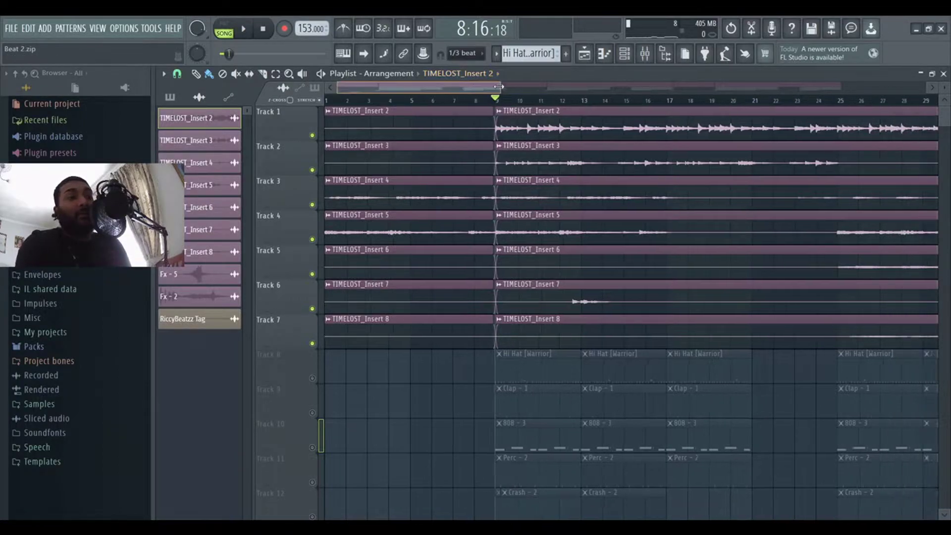
# Show the TIMELOST_Insert 2 sample settings, then TIMELOST_Insert 4's effects in the mixer
pyautogui.click(434, 111)
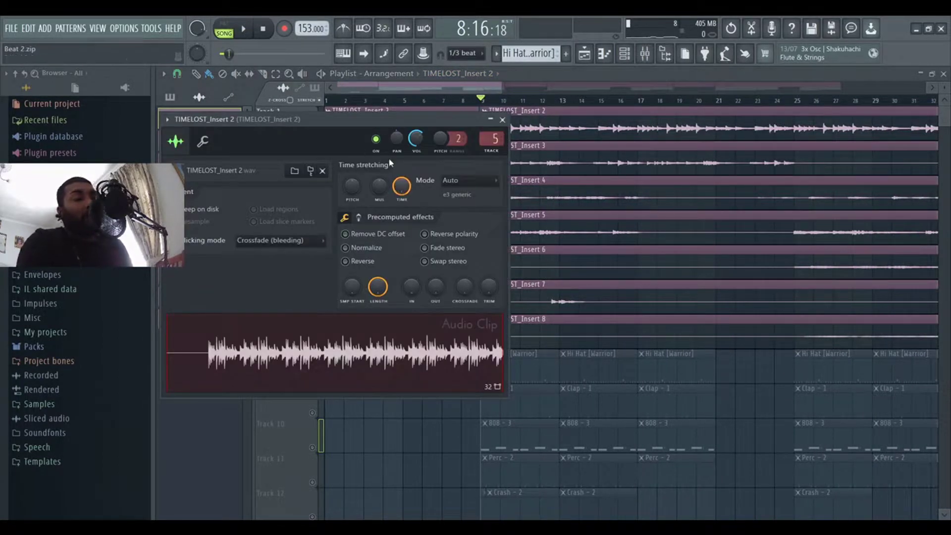
pyautogui.moveTo(427, 120); pyautogui.dragTo(435, 168)
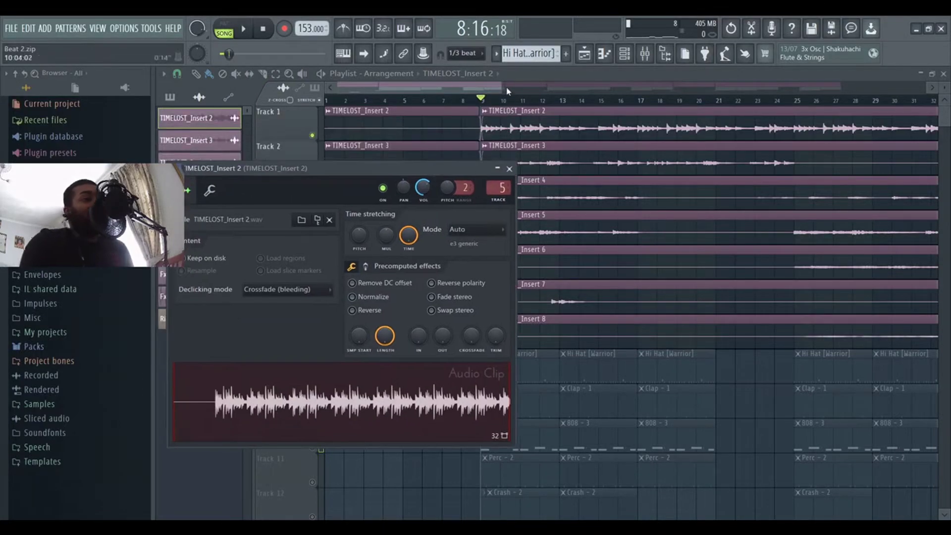
pyautogui.click(645, 58)
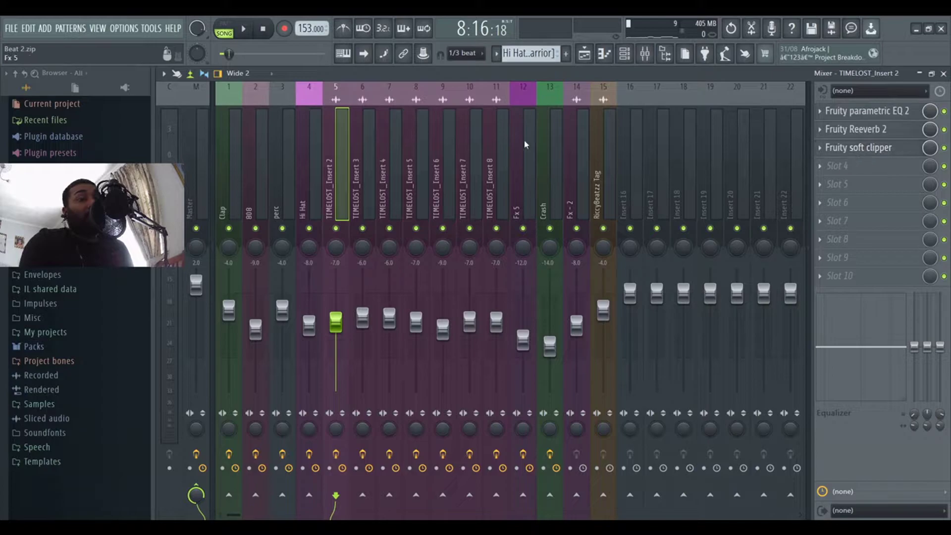
pyautogui.click(389, 102)
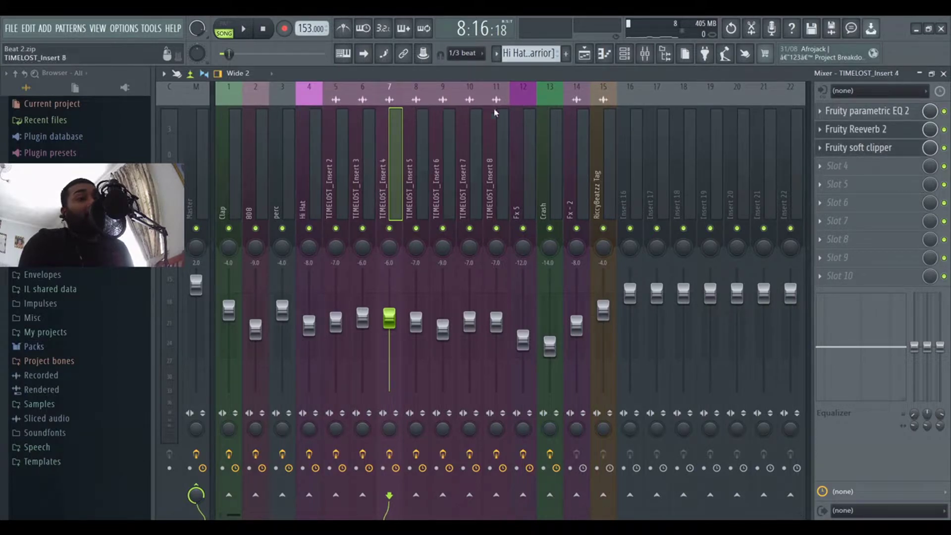
# Loop a range from bar 9 and audition it with the Clap track unmuted
pyautogui.click(585, 59)
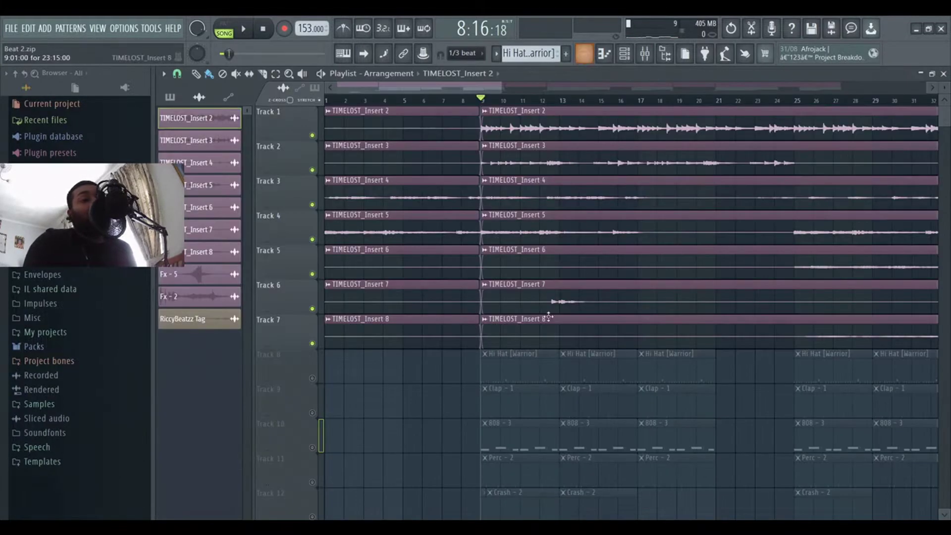
pyautogui.scroll(-4, 446, 436)
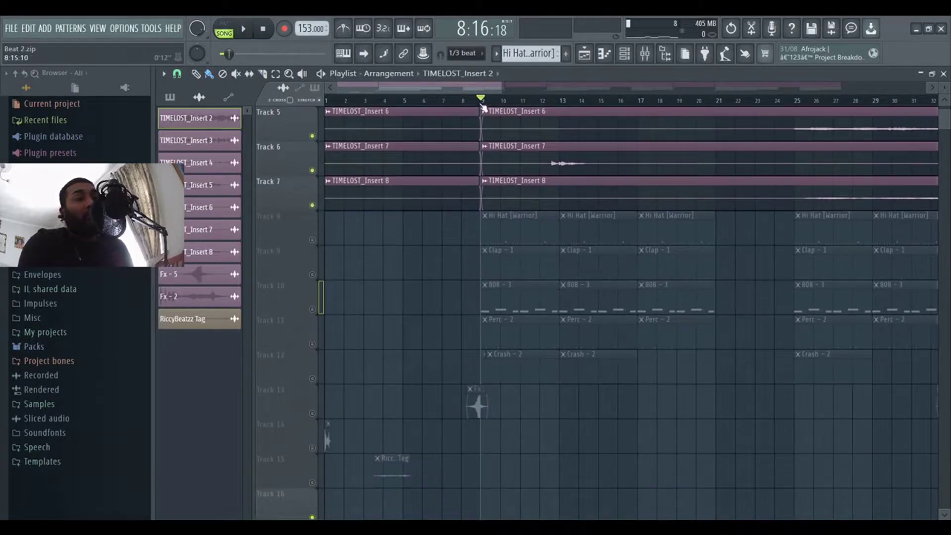
pyautogui.moveTo(481, 106); pyautogui.dragTo(499, 115)
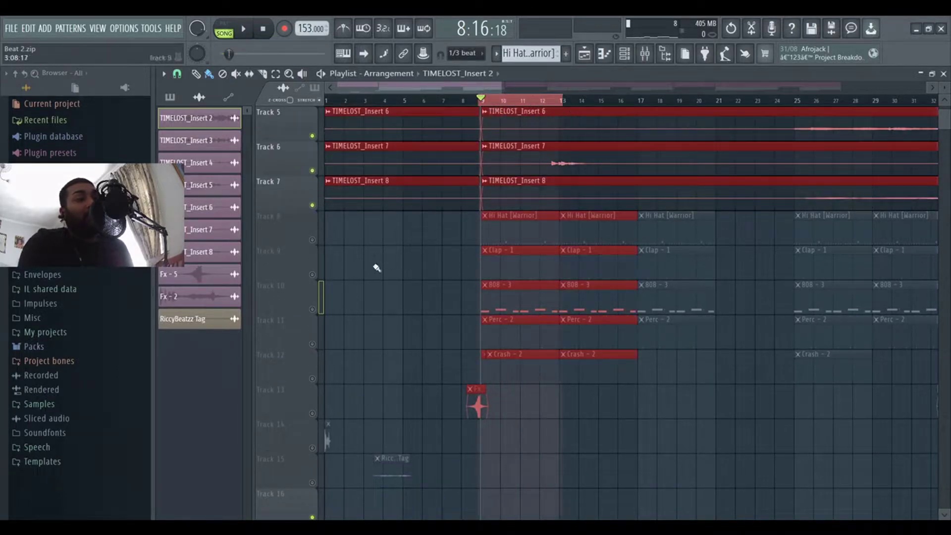
pyautogui.click(313, 275)
pyautogui.press('space')
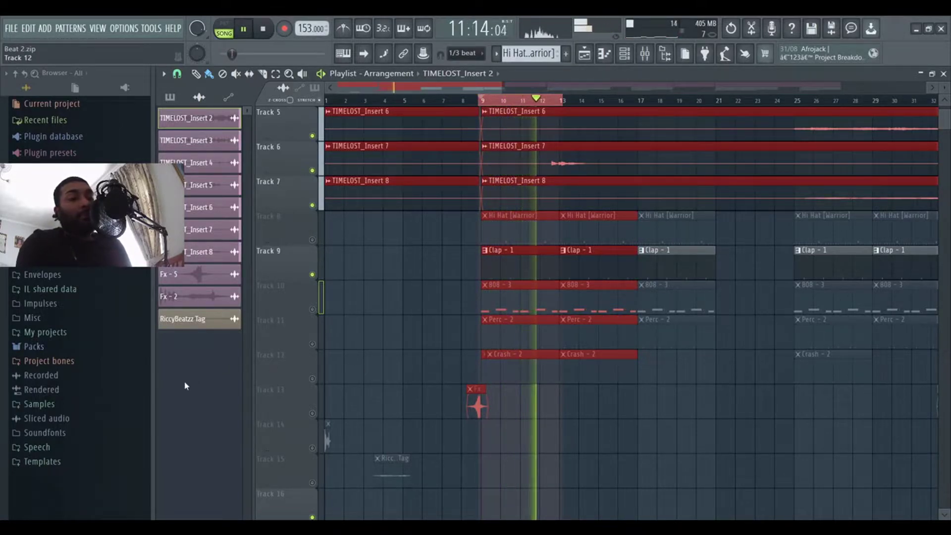
pyautogui.press('space')
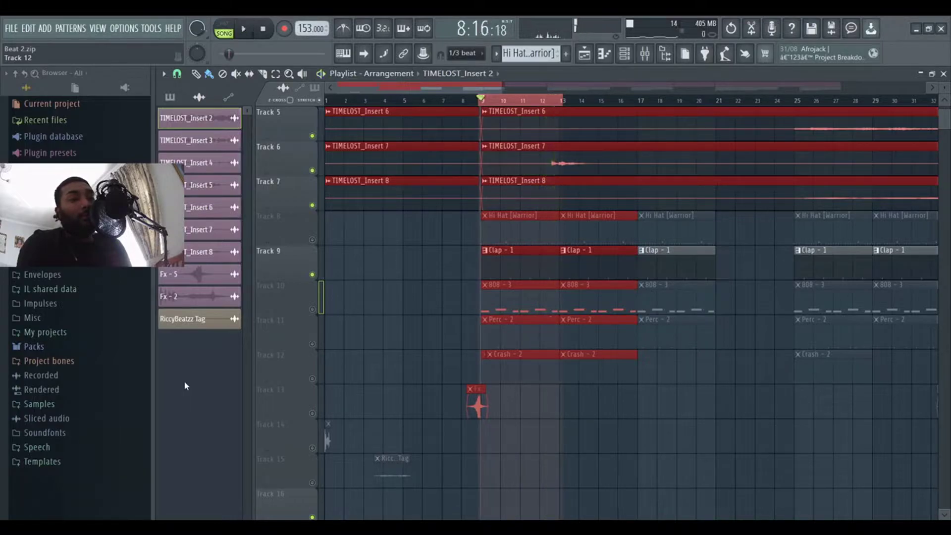
# Unmute the 808, Perc and Hi Hat tracks in turn, auditioning the loop after each
pyautogui.click(317, 316)
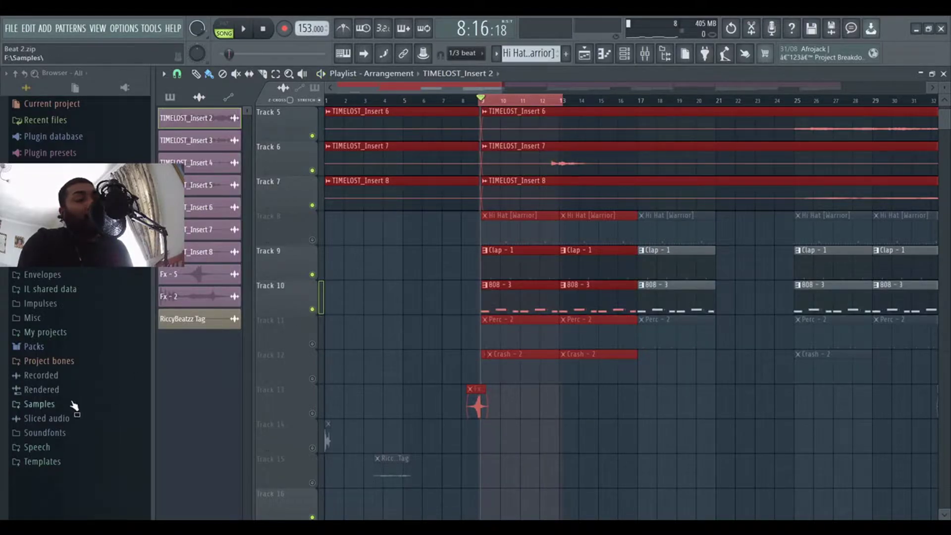
pyautogui.press('space')
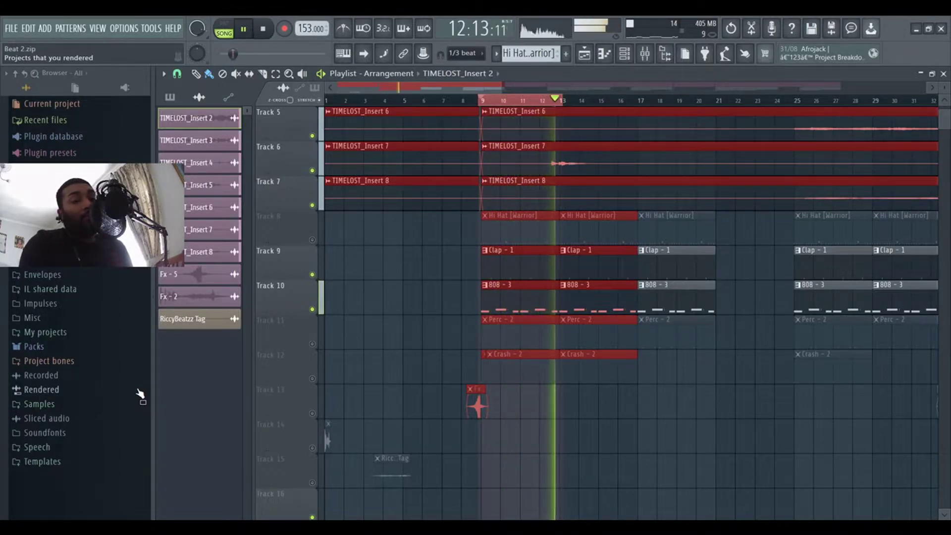
pyautogui.press('space')
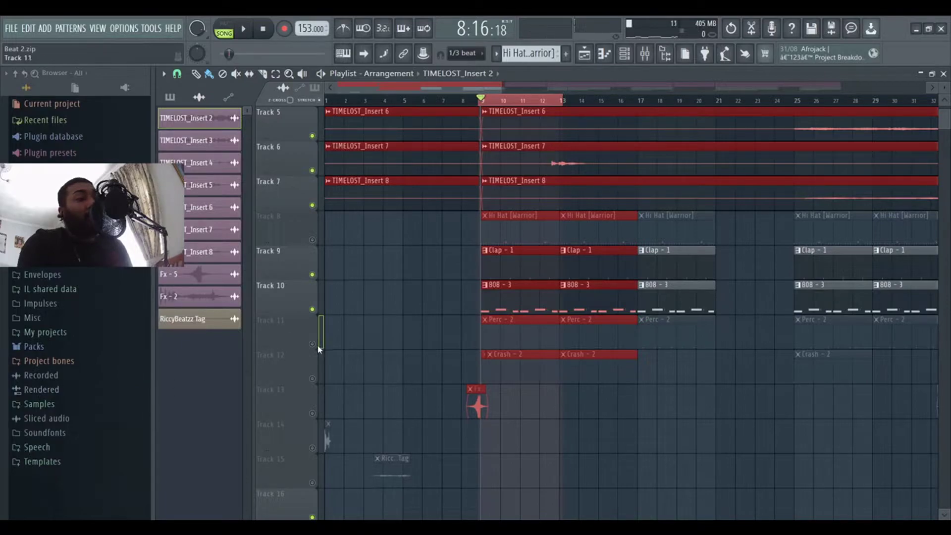
pyautogui.click(317, 345)
pyautogui.press('space')
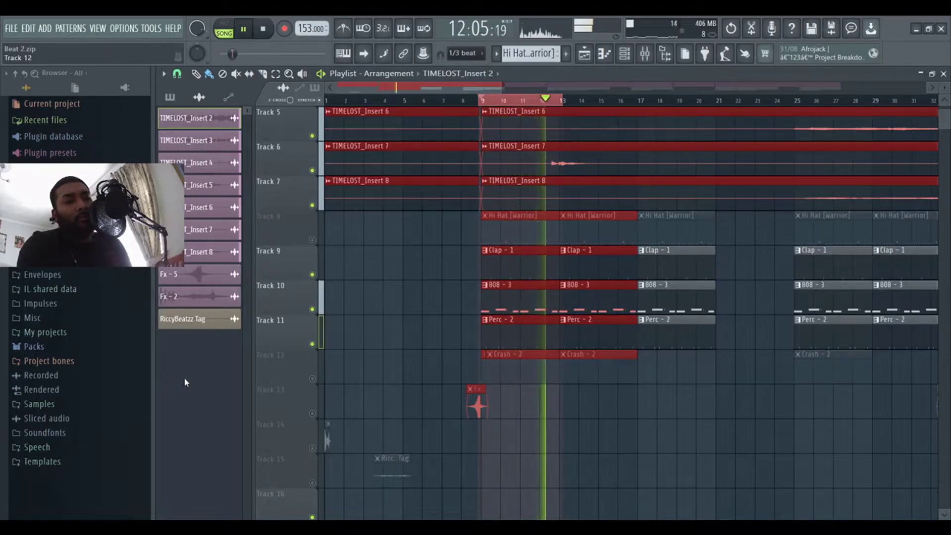
pyautogui.press('space')
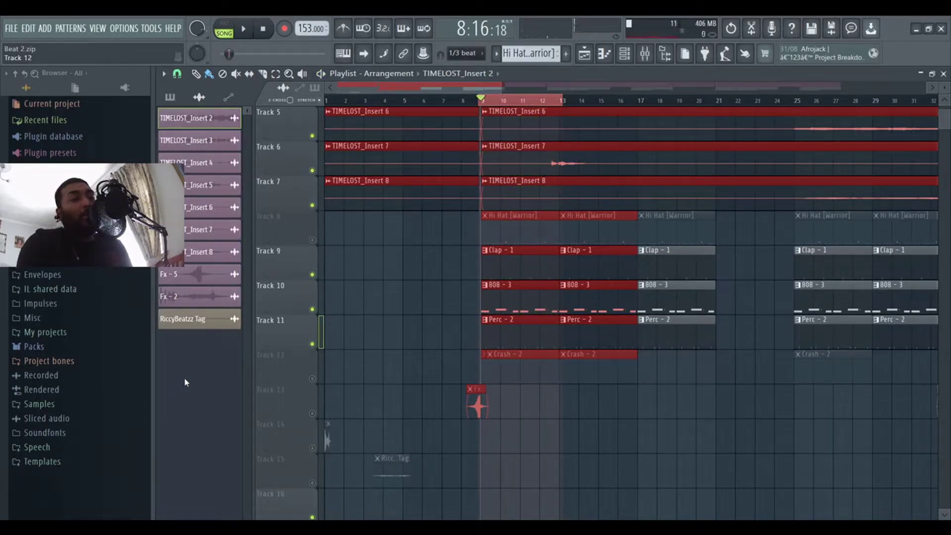
pyautogui.click(312, 240)
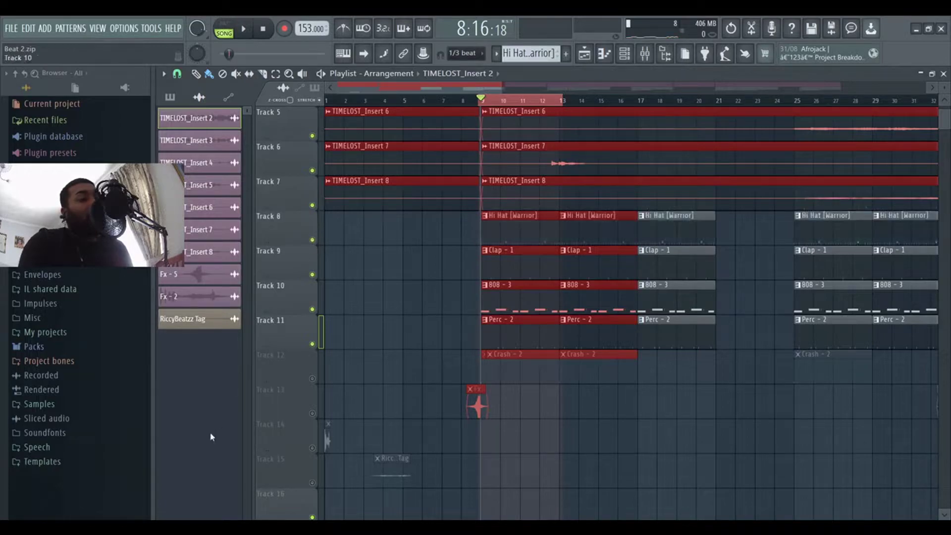
pyautogui.press('space')
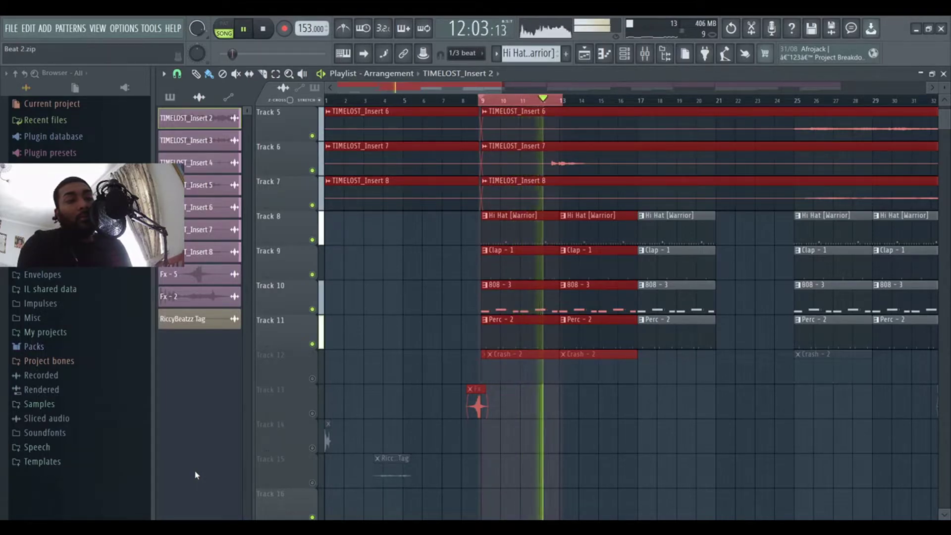
pyautogui.press('space')
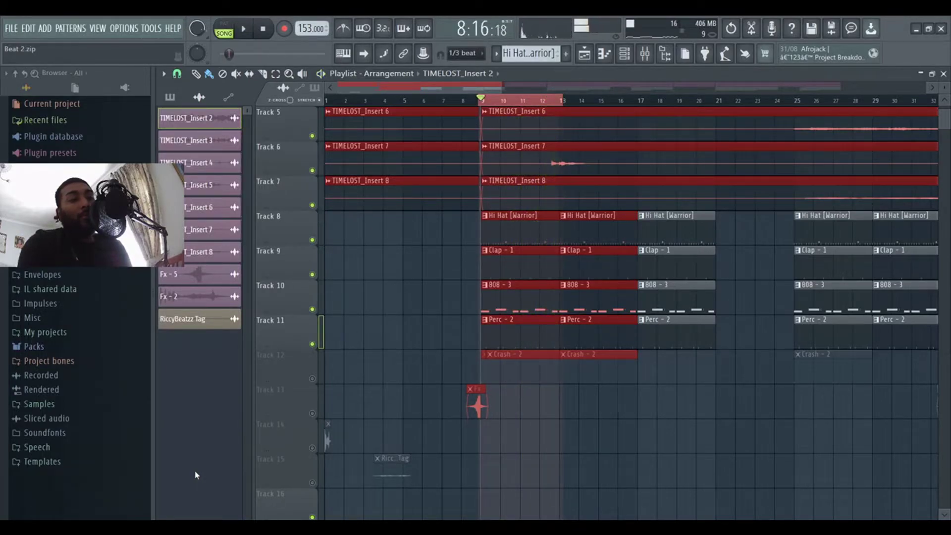
# Inspect the Hi Hat [Warrior] notes in the piano roll, undoing a stray note
pyautogui.doubleClick(514, 235)
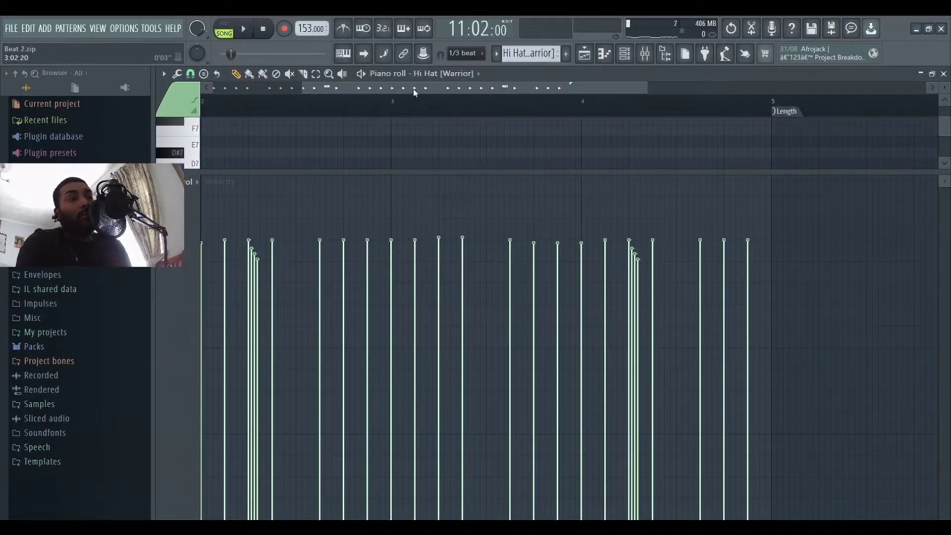
pyautogui.moveTo(413, 91); pyautogui.dragTo(278, 102)
pyautogui.moveTo(554, 89); pyautogui.dragTo(593, 162)
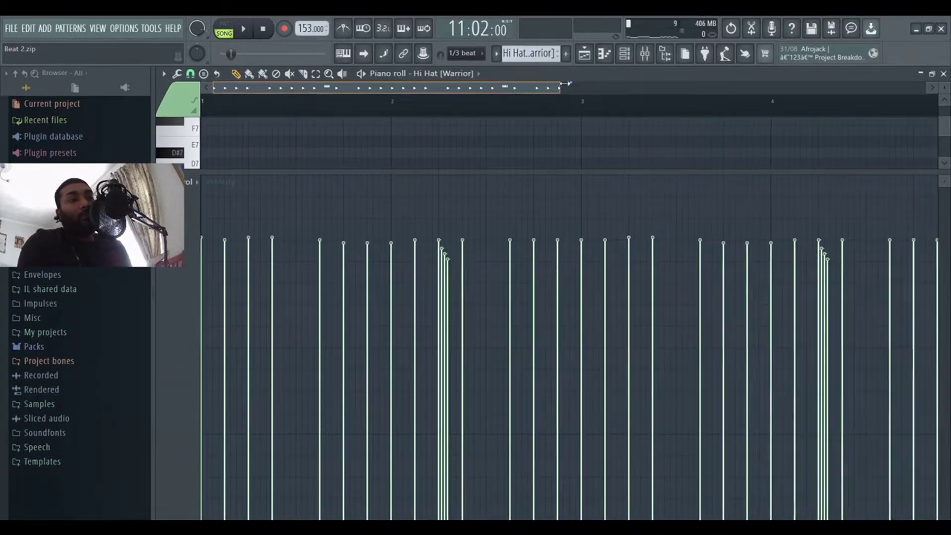
pyautogui.click(550, 391)
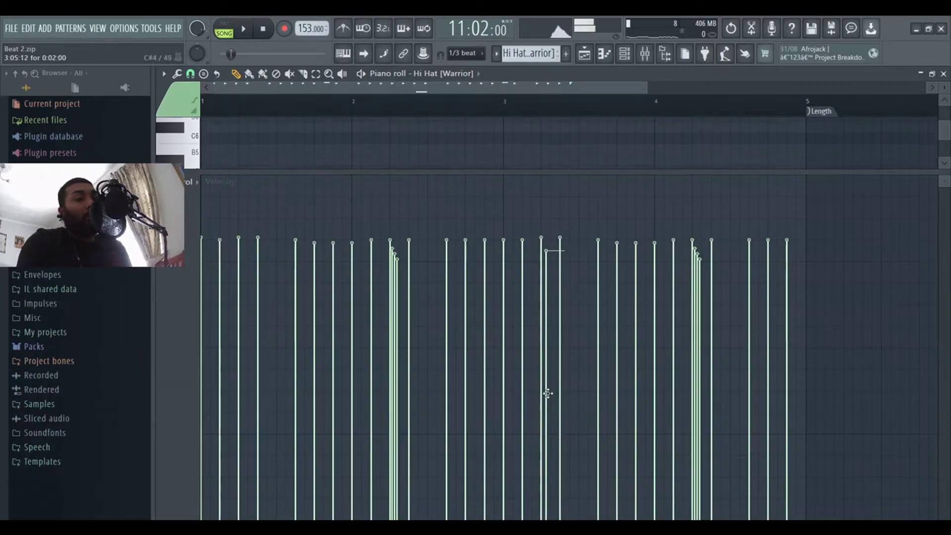
pyautogui.hotkey('ctrl', 'z')
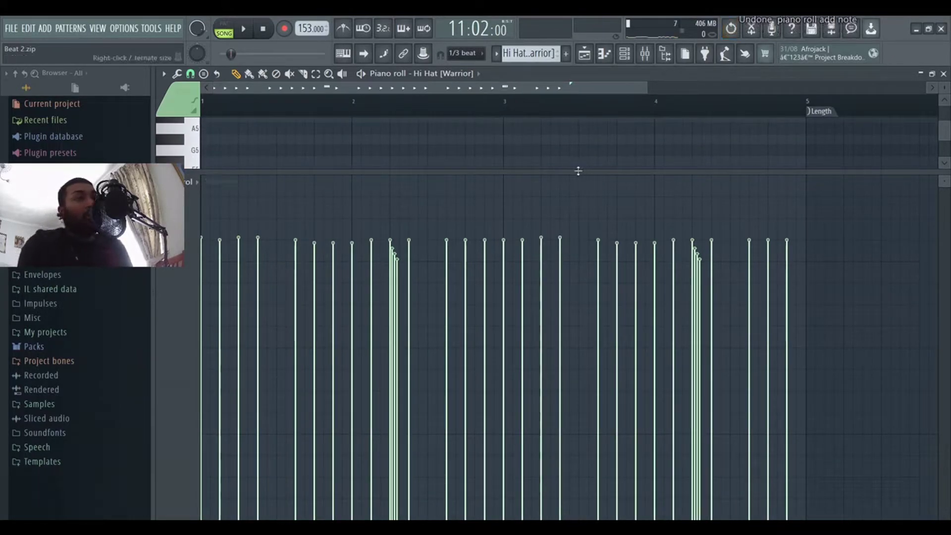
pyautogui.moveTo(577, 169); pyautogui.dragTo(565, 369)
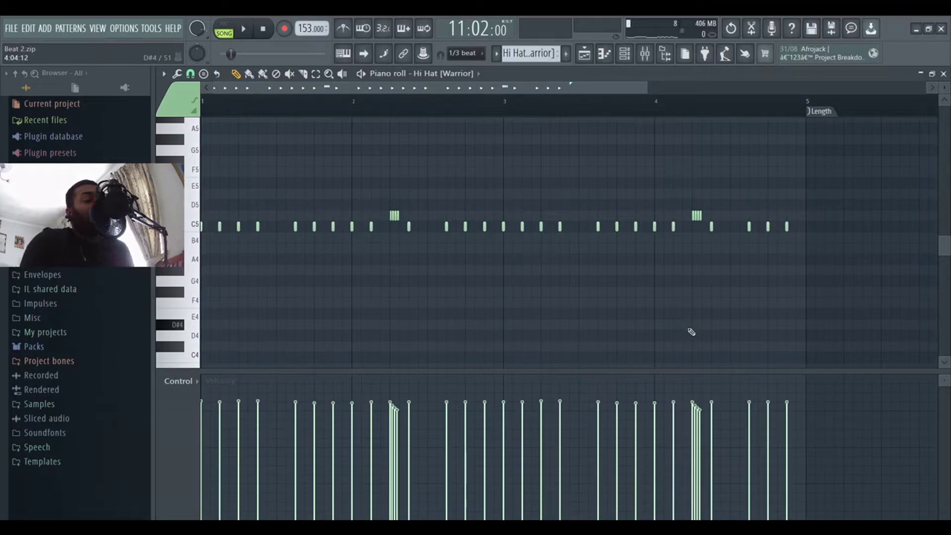
# Unmute Crash track 12, play the full beat from bar 9, stop, and deselect the clips
pyautogui.click(587, 55)
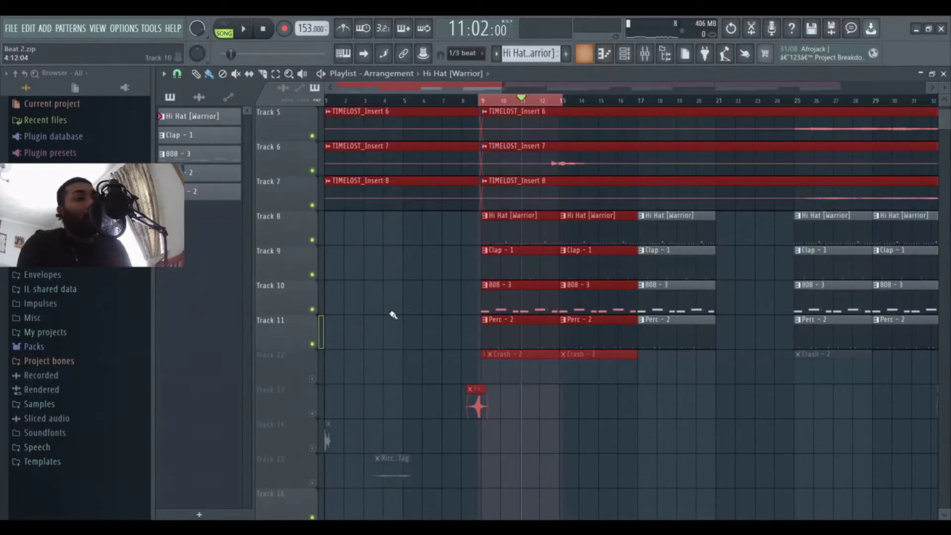
pyautogui.click(313, 380)
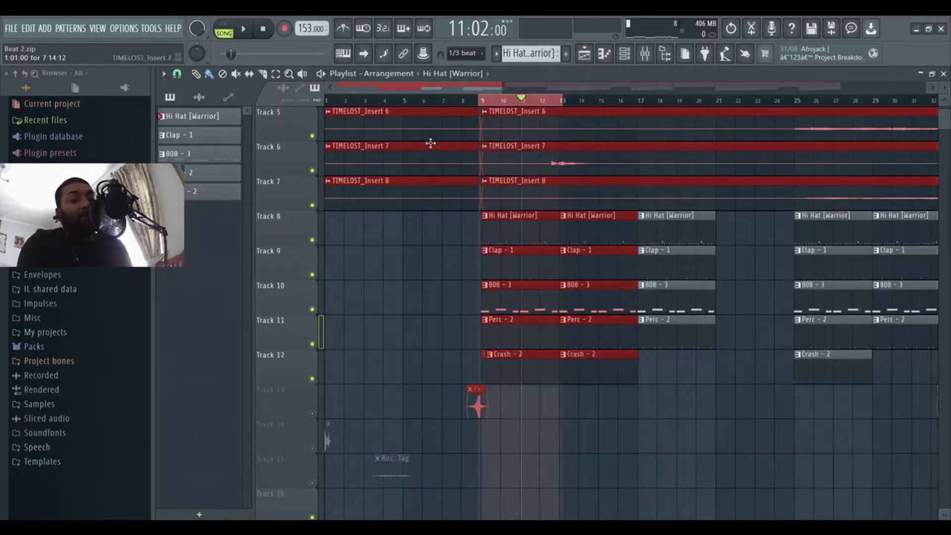
pyautogui.press('space')
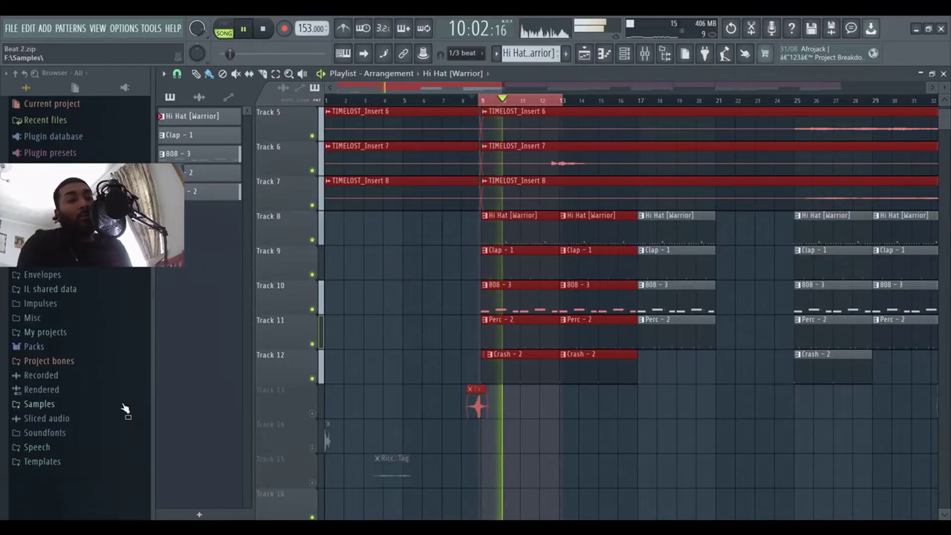
pyautogui.scroll(-1, 361, 318)
pyautogui.scroll(-2, 362, 320)
pyautogui.scroll(1, 361, 320)
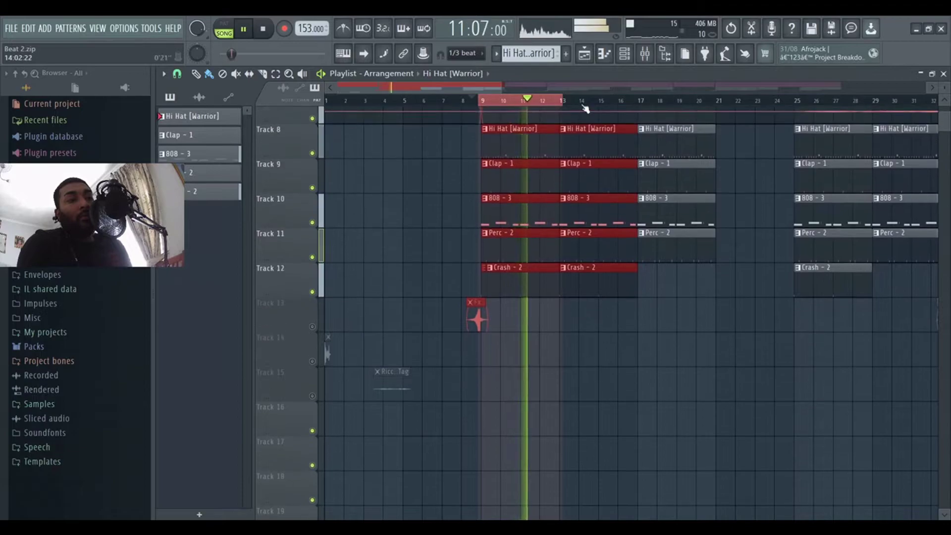
pyautogui.moveTo(501, 87)
pyautogui.mouseDown()
pyautogui.moveTo(405, 100)
pyautogui.moveTo(494, 83)
pyautogui.mouseUp()
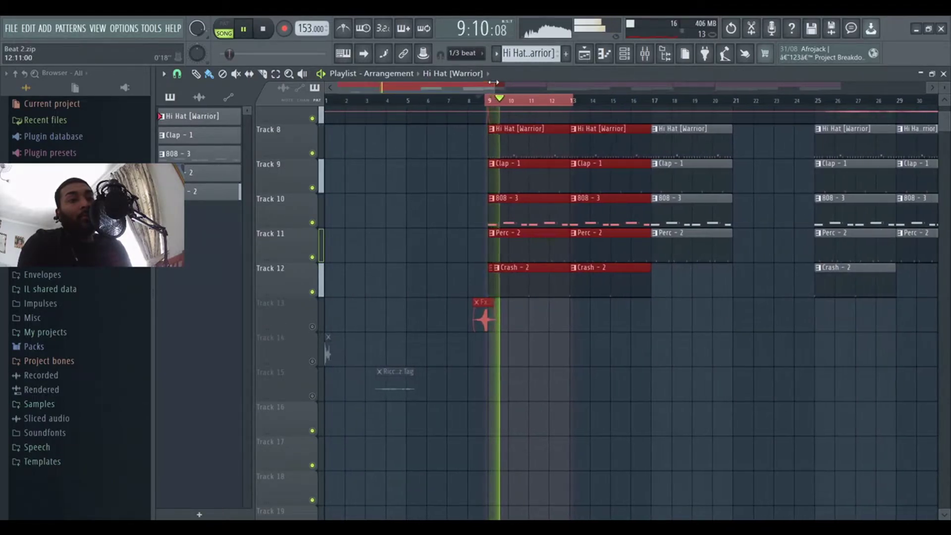
pyautogui.press('space')
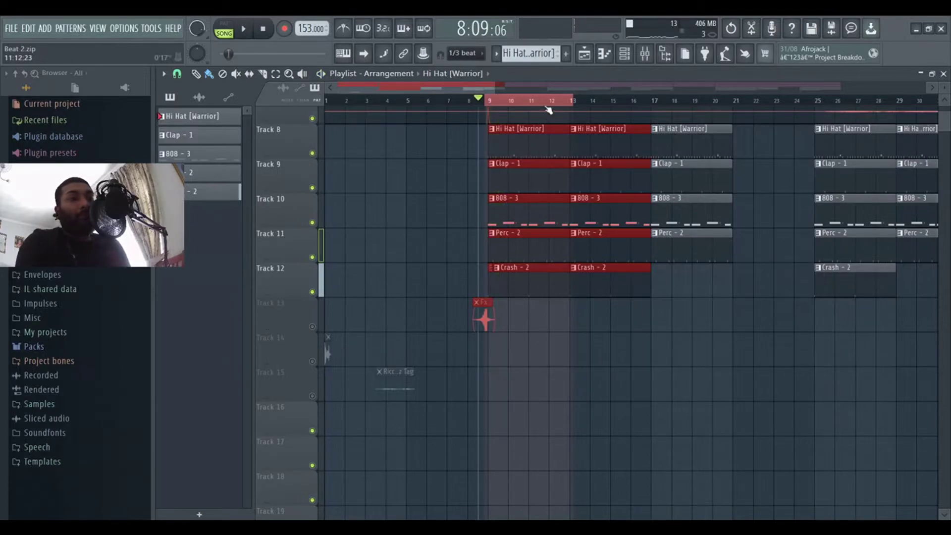
pyautogui.click(484, 319)
pyautogui.scroll(5, 469, 198)
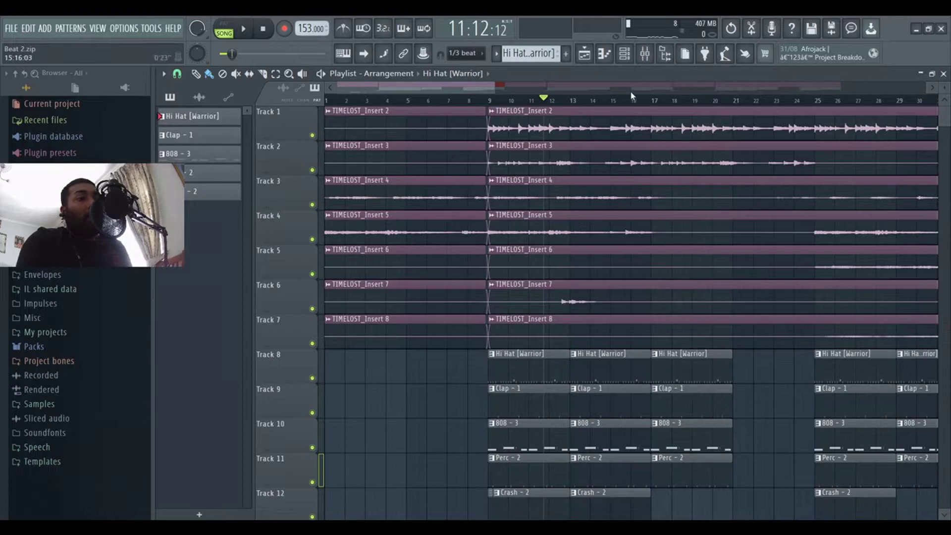
pyautogui.click(644, 54)
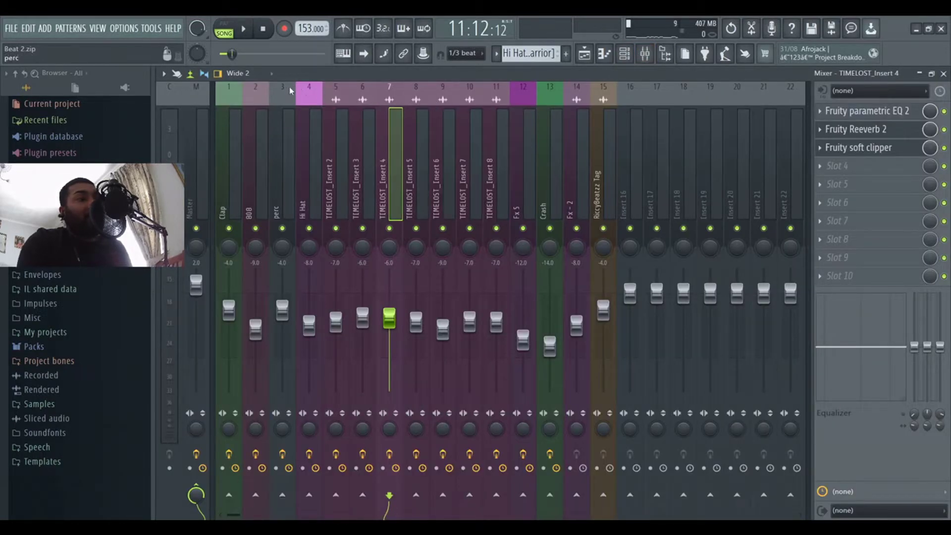
pyautogui.click(283, 90)
pyautogui.click(218, 101)
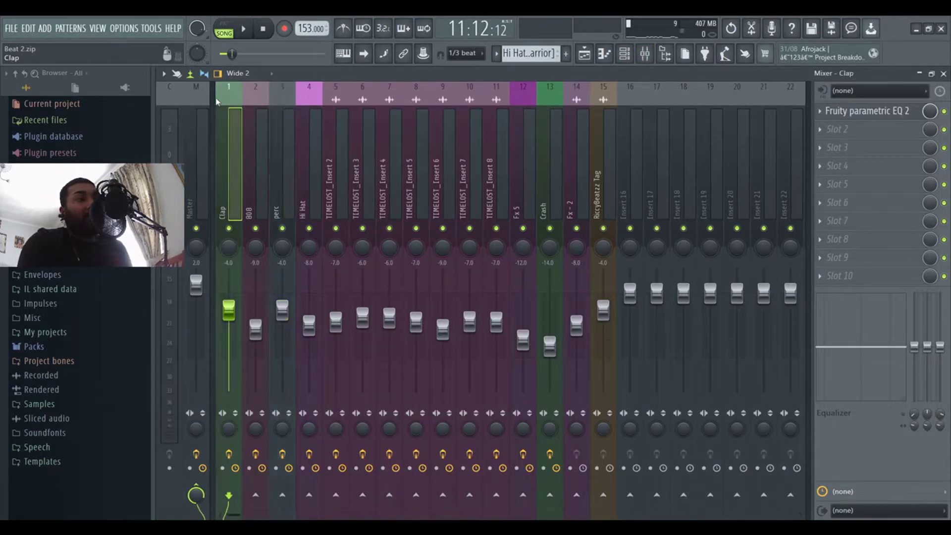
pyautogui.click(254, 97)
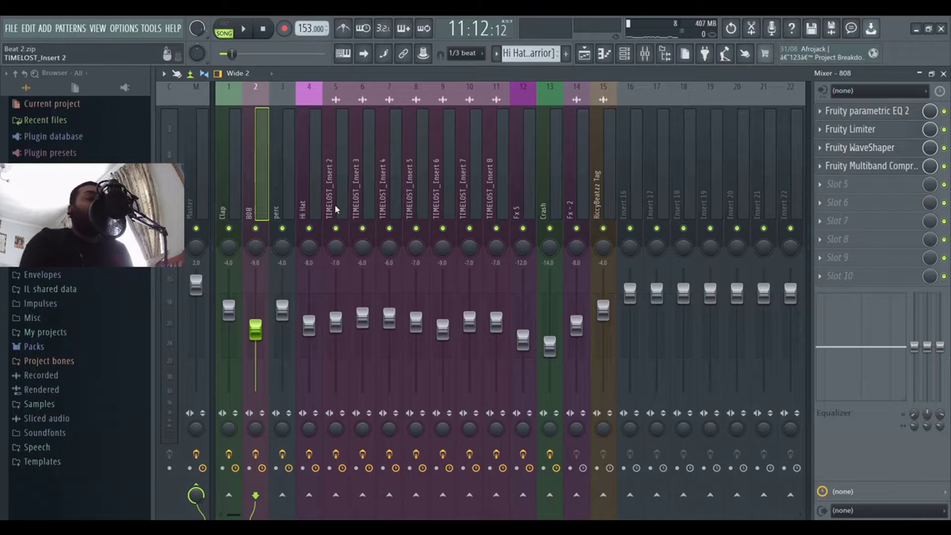
pyautogui.click(203, 108)
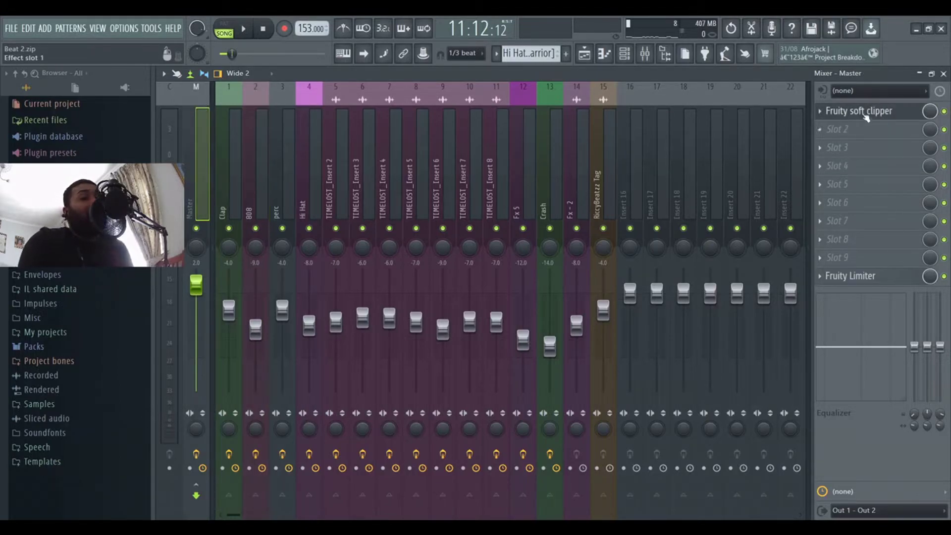
# Unmute Fx track 13 and audition it from bar 8
pyautogui.click(585, 55)
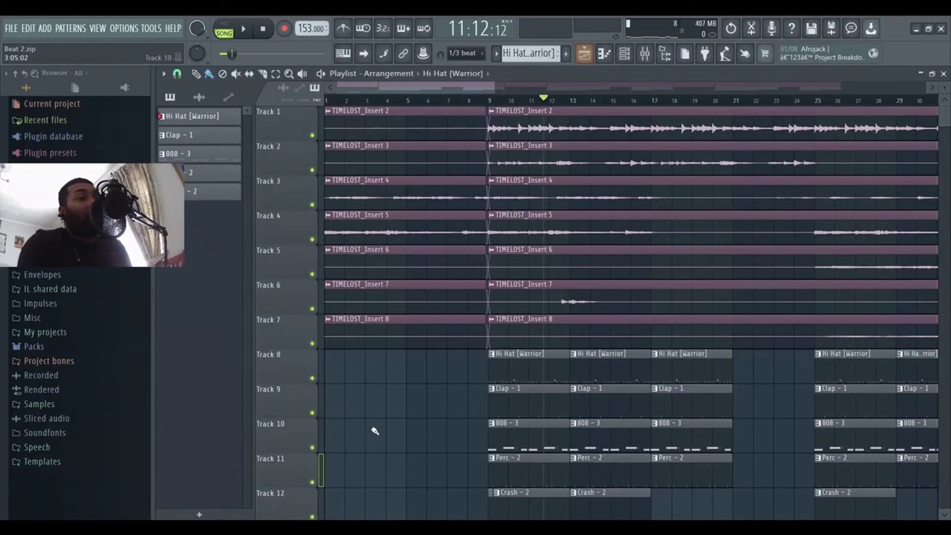
pyautogui.scroll(-5, 386, 442)
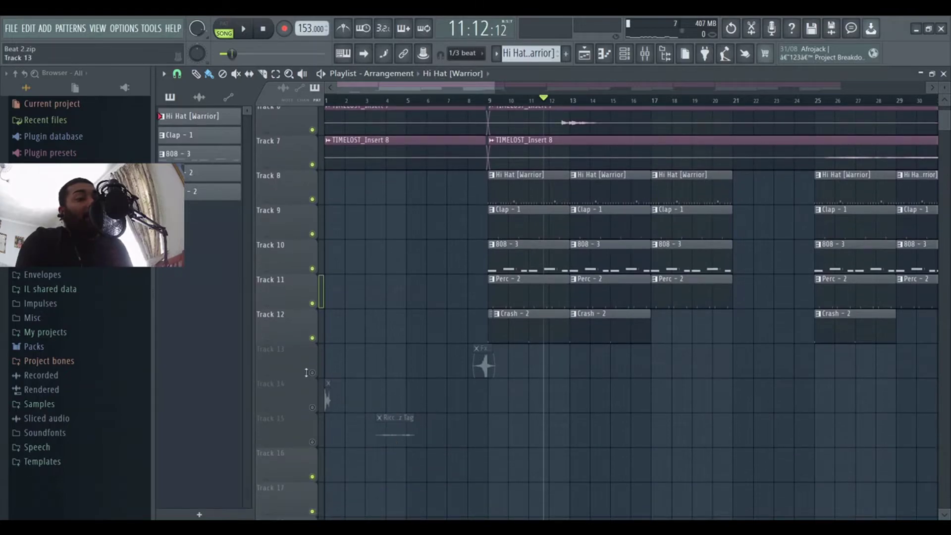
pyautogui.click(312, 373)
pyautogui.click(470, 101)
pyautogui.press('space')
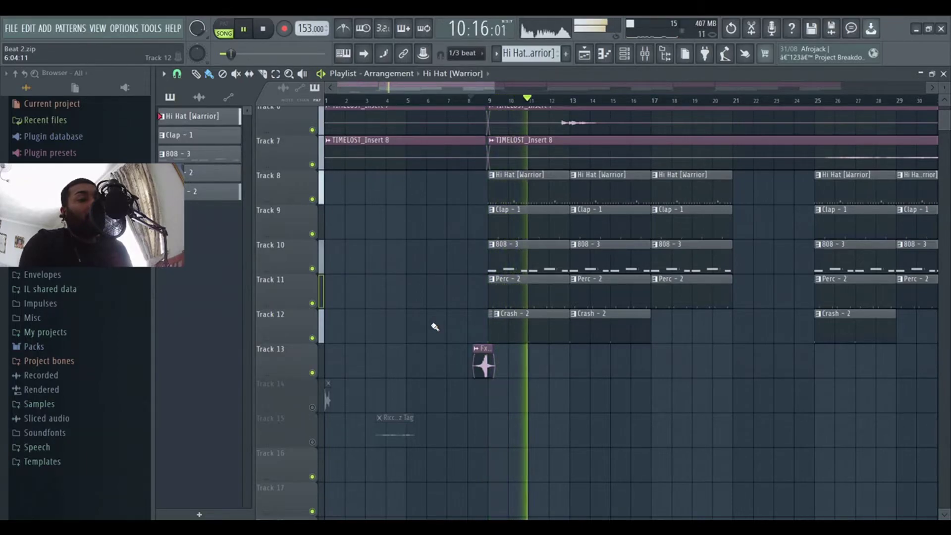
pyautogui.press('space')
# Unmute track 14, play the intro from bar 1, then unmute tag track 15
pyautogui.click(313, 408)
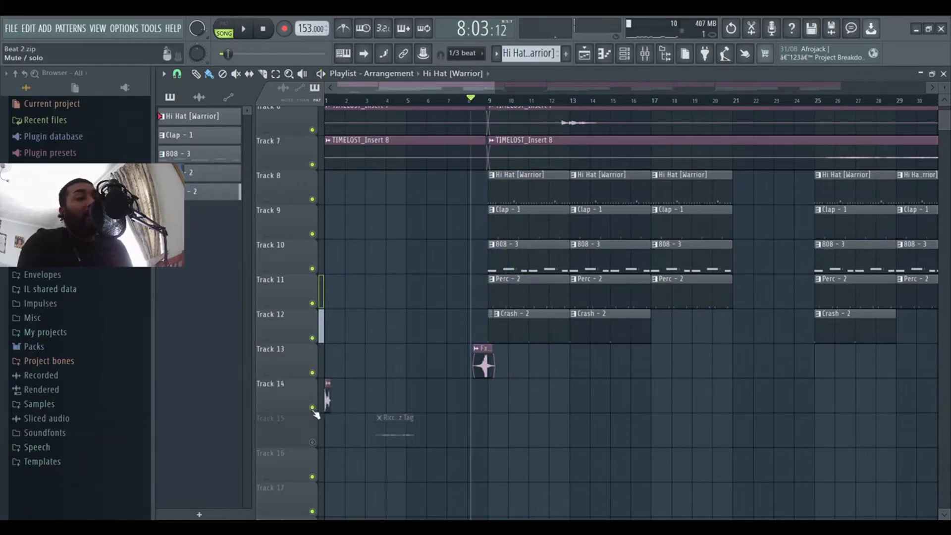
pyautogui.moveTo(473, 98); pyautogui.dragTo(326, 99)
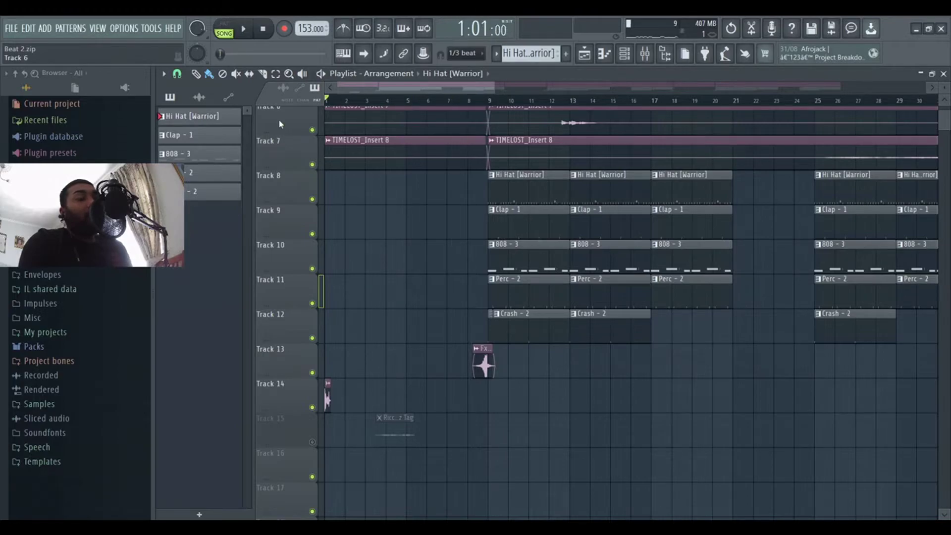
pyautogui.press('space')
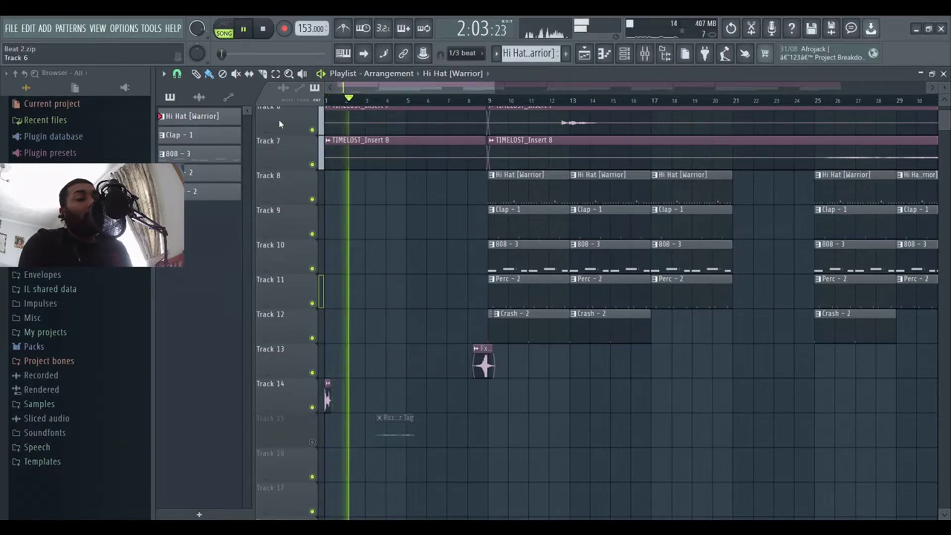
pyautogui.press('space')
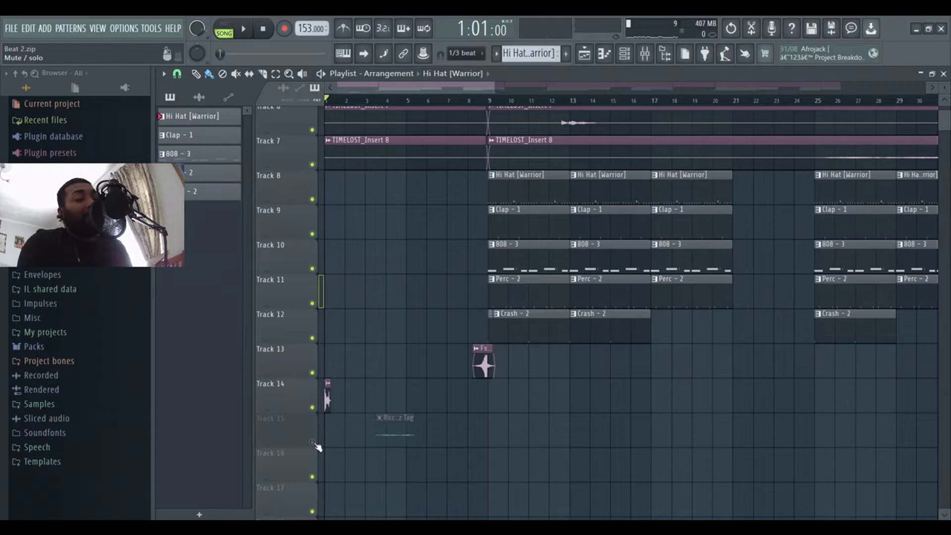
pyautogui.click(313, 442)
pyautogui.scroll(5, 365, 313)
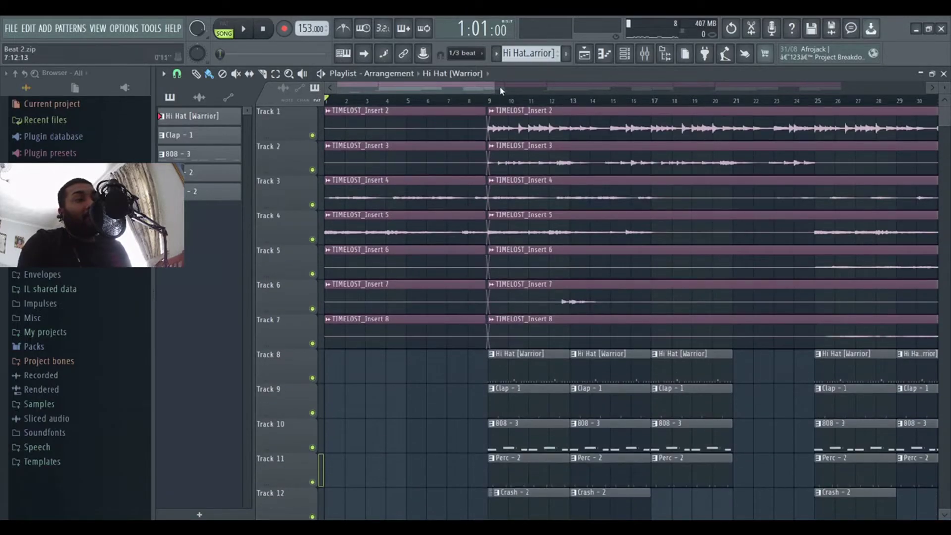
pyautogui.moveTo(497, 87); pyautogui.dragTo(926, 86)
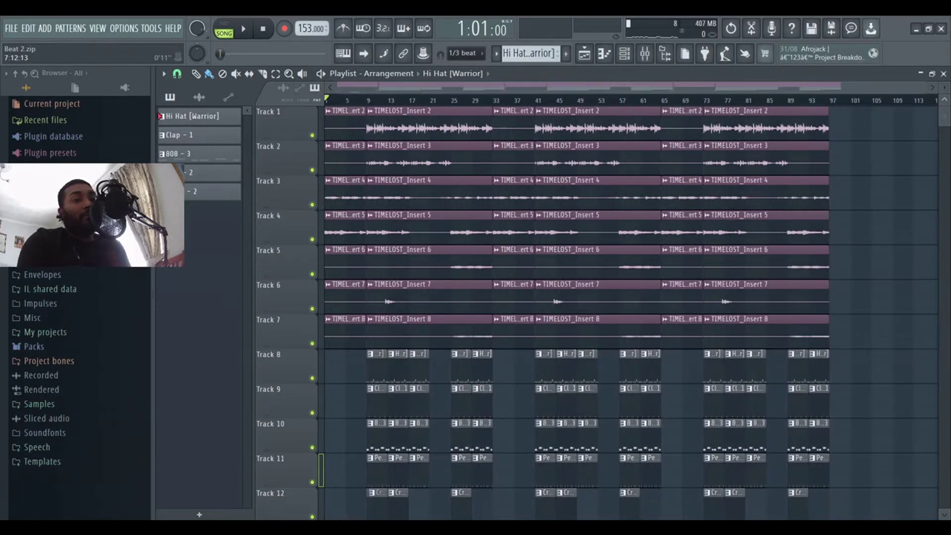
pyautogui.press('space')
pyautogui.scroll(-2, 753, 287)
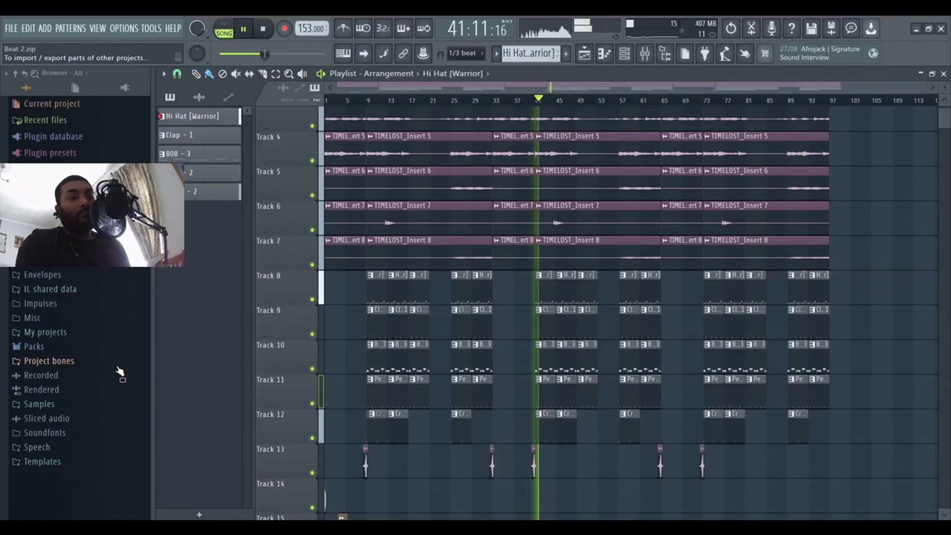
pyautogui.press('space')
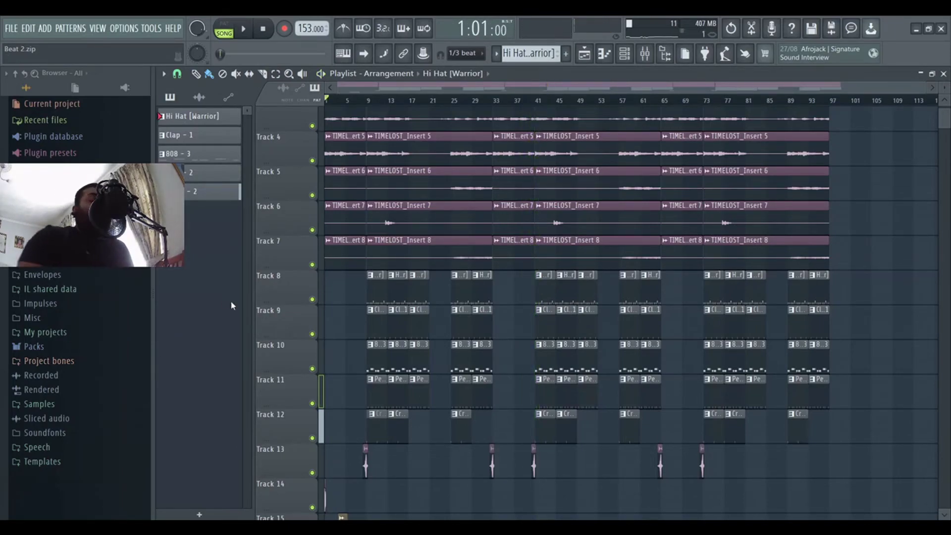